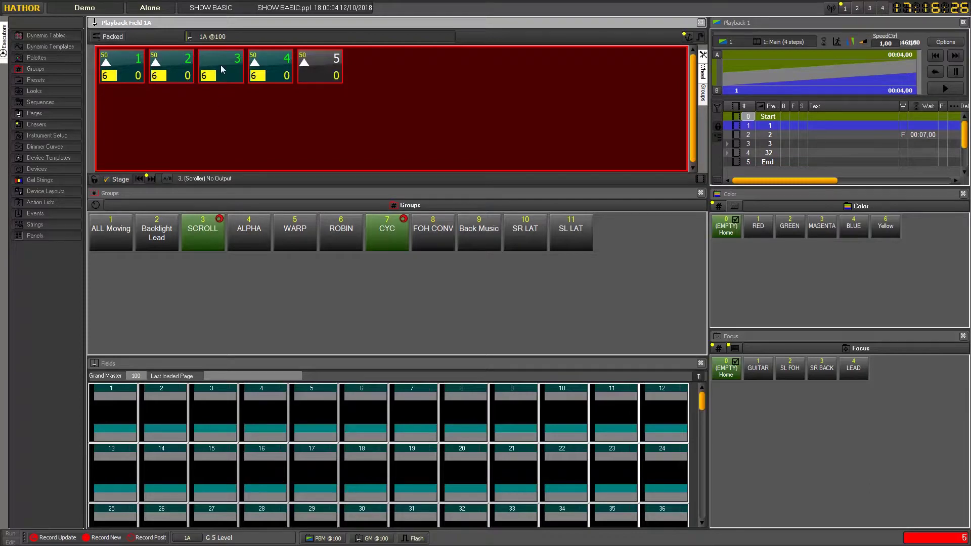
- Load the SCROLL group's channels 1–5 into submaster field 1 with Load Channels
{"action": "left_click_drag", "start_coordinate": [223, 66], "coordinate": [110, 413]}
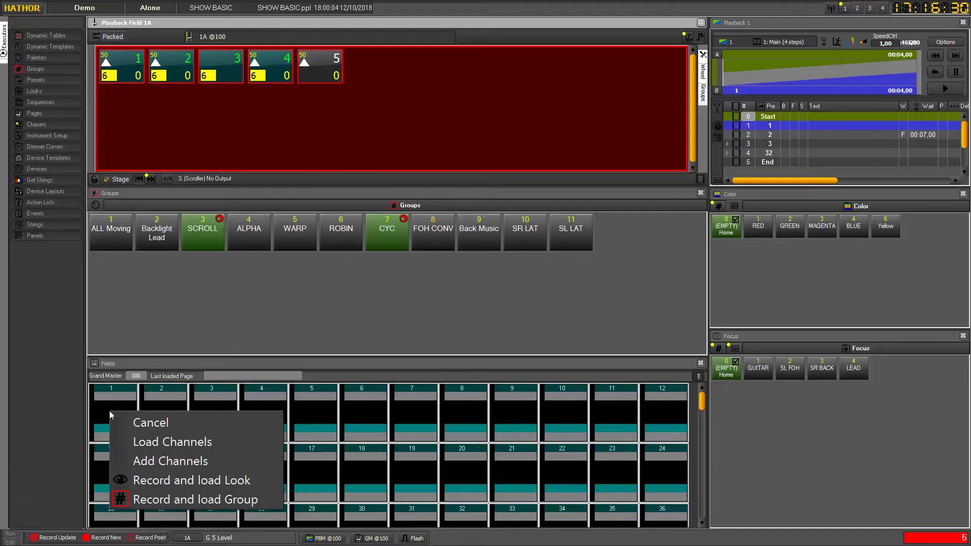
{"action": "left_click", "coordinate": [181, 444]}
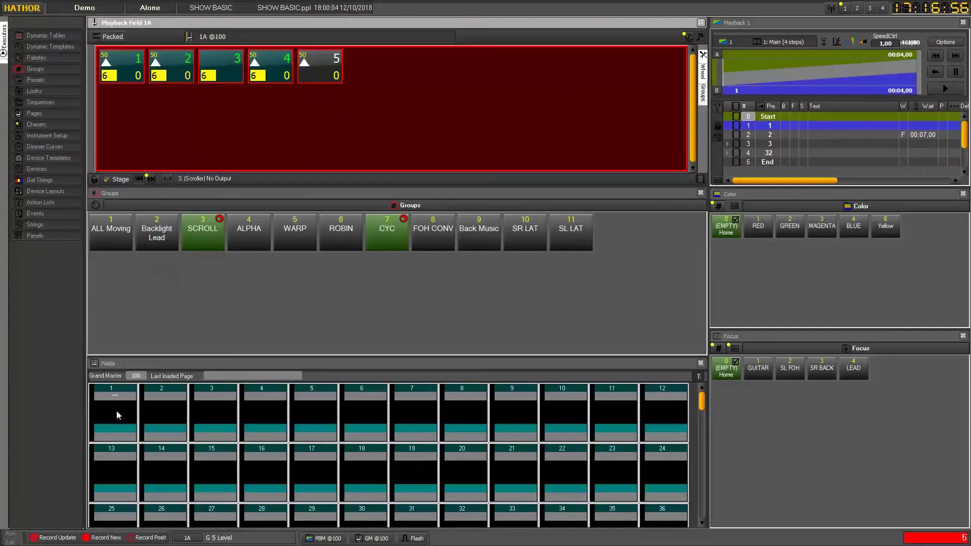
{"action": "right_click", "coordinate": [116, 410]}
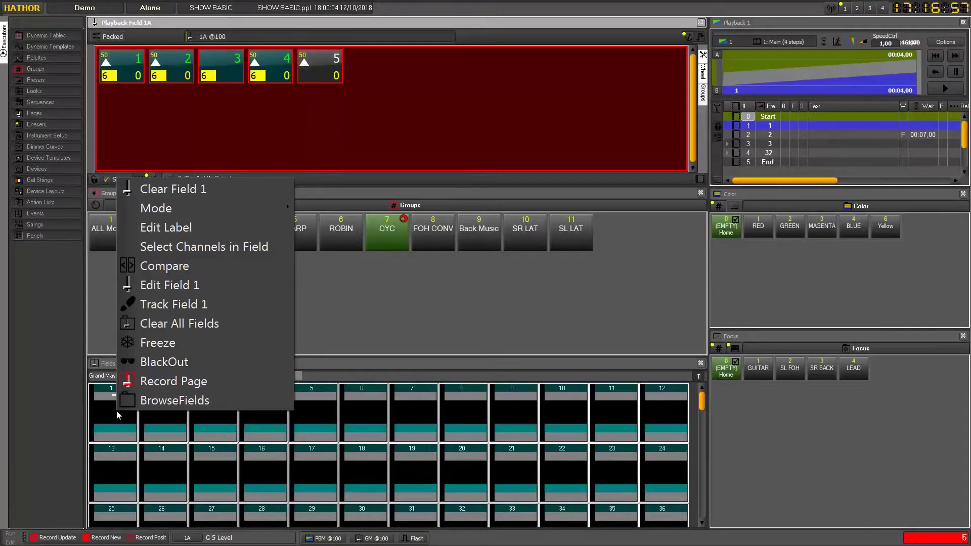
{"action": "left_click", "coordinate": [187, 286]}
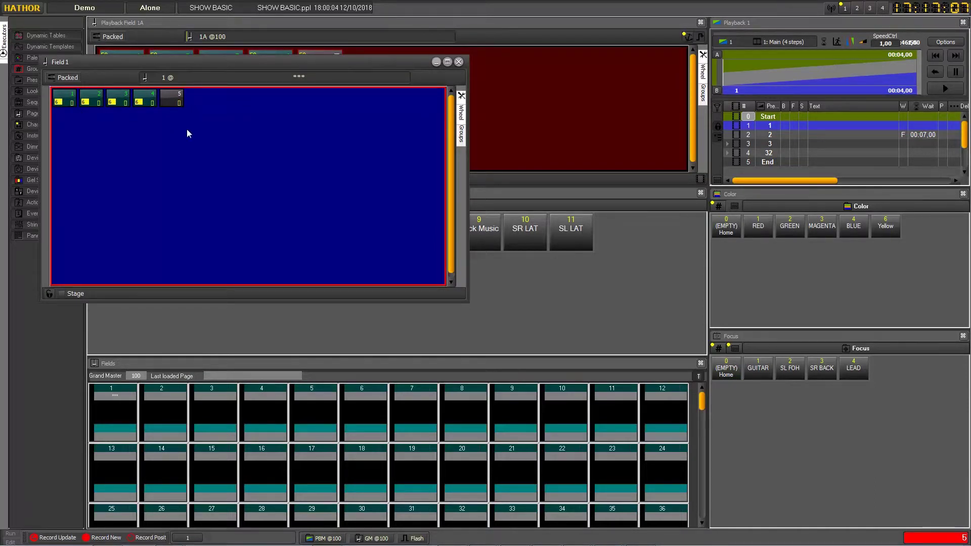
{"action": "left_click", "coordinate": [459, 62]}
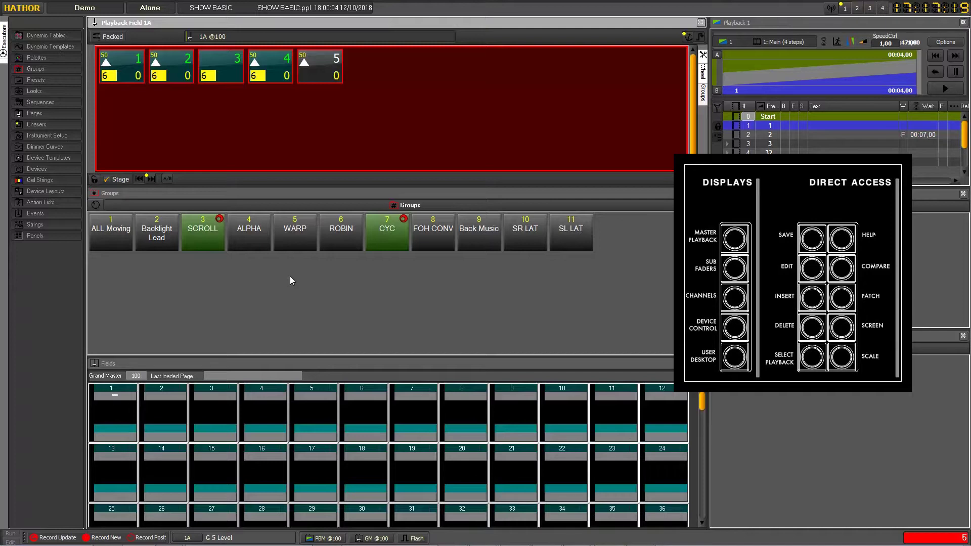
- Open the Field 1 editor using the console's EDIT key and submaster button 1
{"action": "key", "text": "e"}
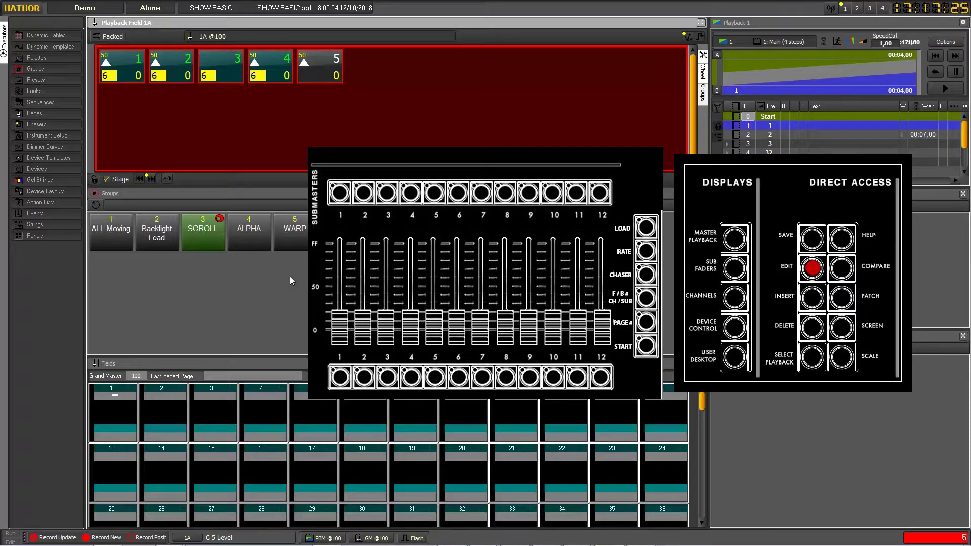
{"action": "key", "text": "1"}
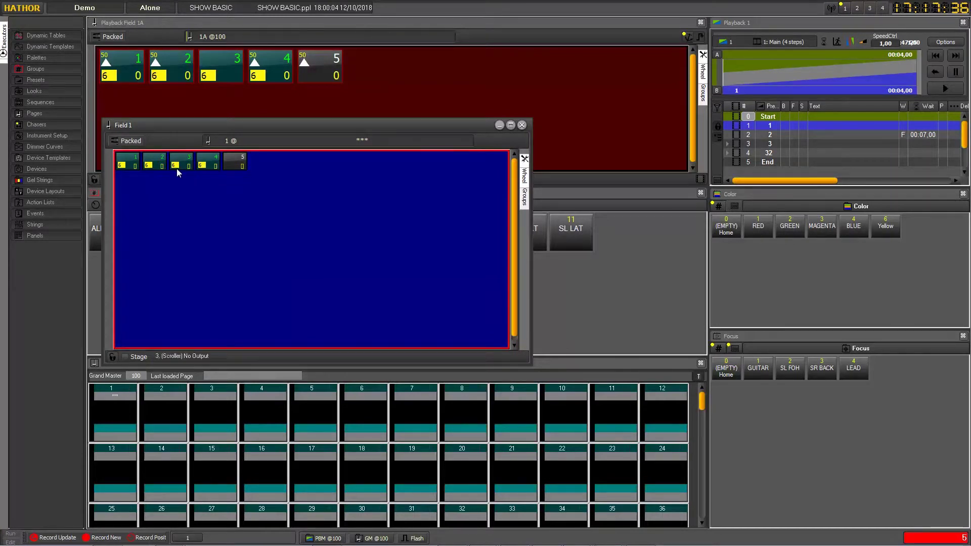
- Select channels 2 and 3 in Field 1, wheel them up to 37, and close the editor
{"action": "left_click", "coordinate": [156, 167]}
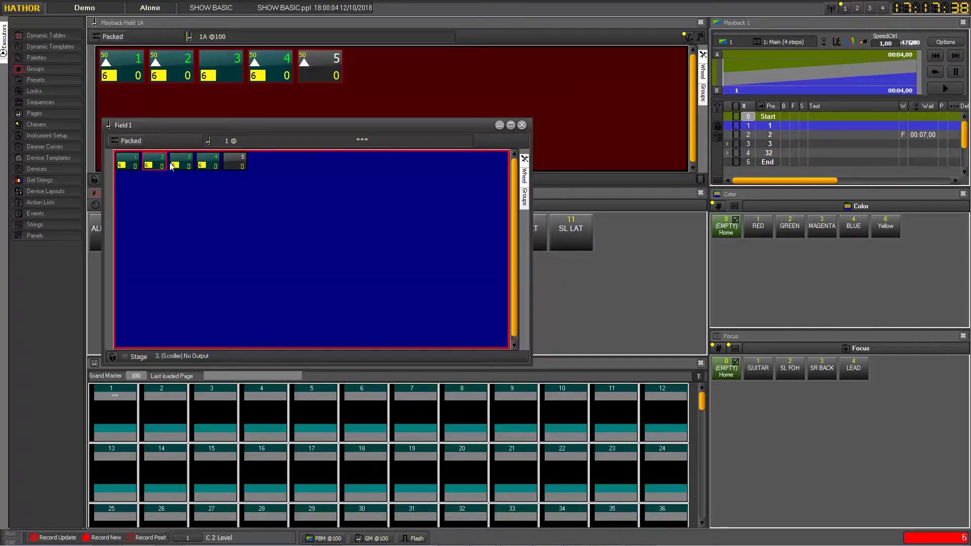
{"action": "left_click", "coordinate": [186, 164]}
{"action": "scroll", "coordinate": [186, 164], "scroll_direction": "up", "scroll_amount": 10}
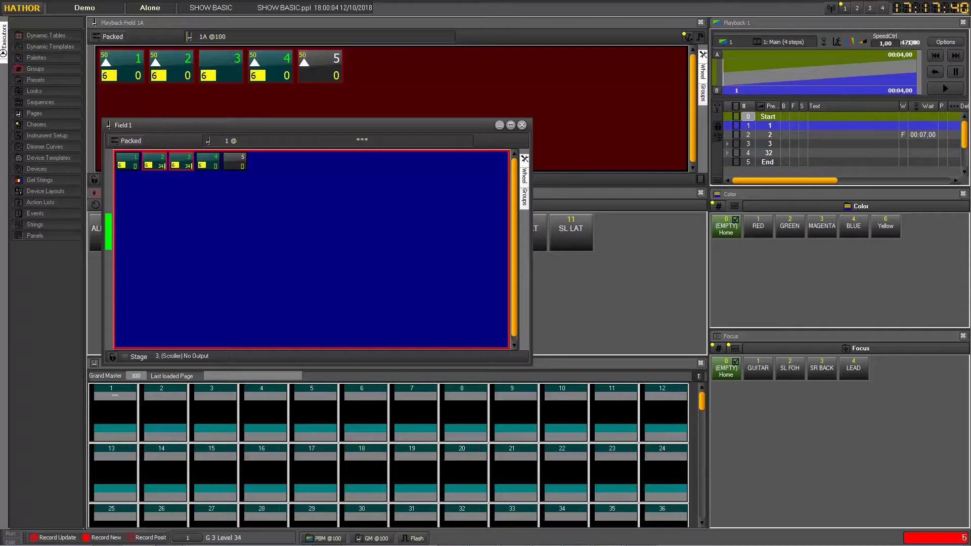
{"action": "left_click", "coordinate": [522, 125]}
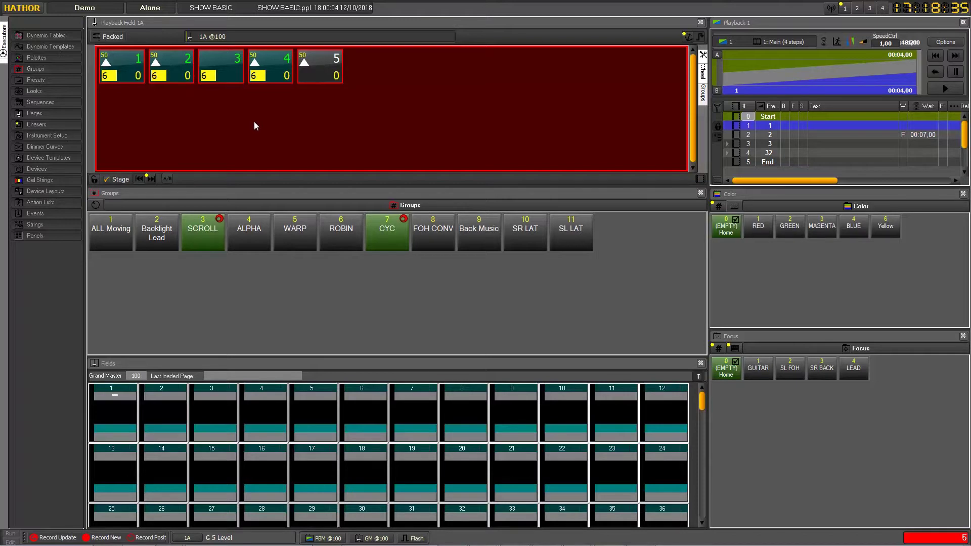
- Switch the playback field view from Packed to Numeric and select channels 12 and 13
{"action": "left_click", "coordinate": [121, 38]}
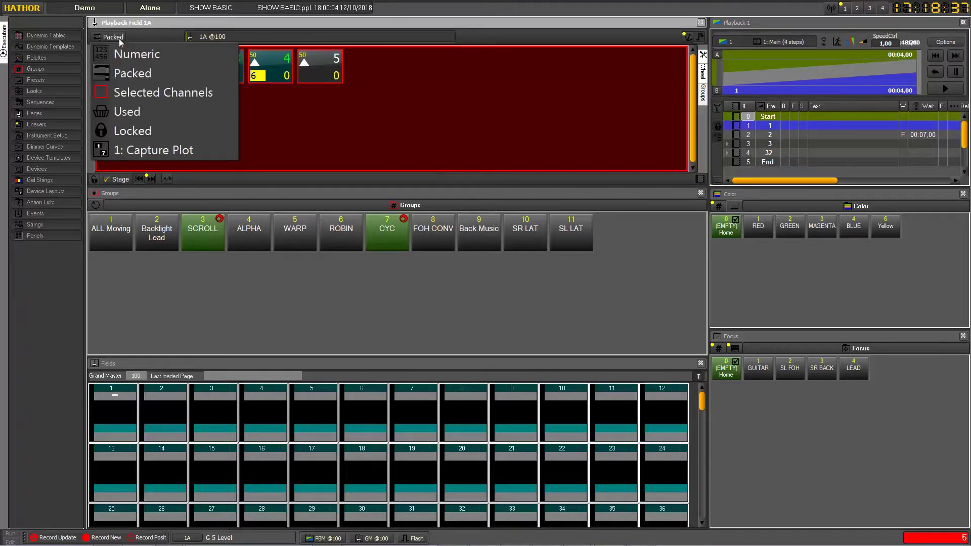
{"action": "left_click", "coordinate": [136, 54]}
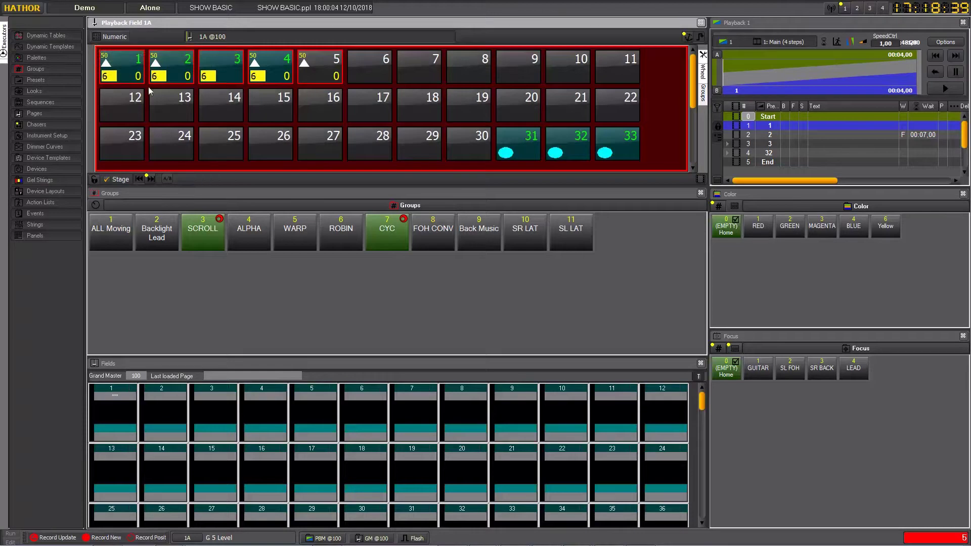
{"action": "left_click_drag", "start_coordinate": [130, 111], "coordinate": [222, 83]}
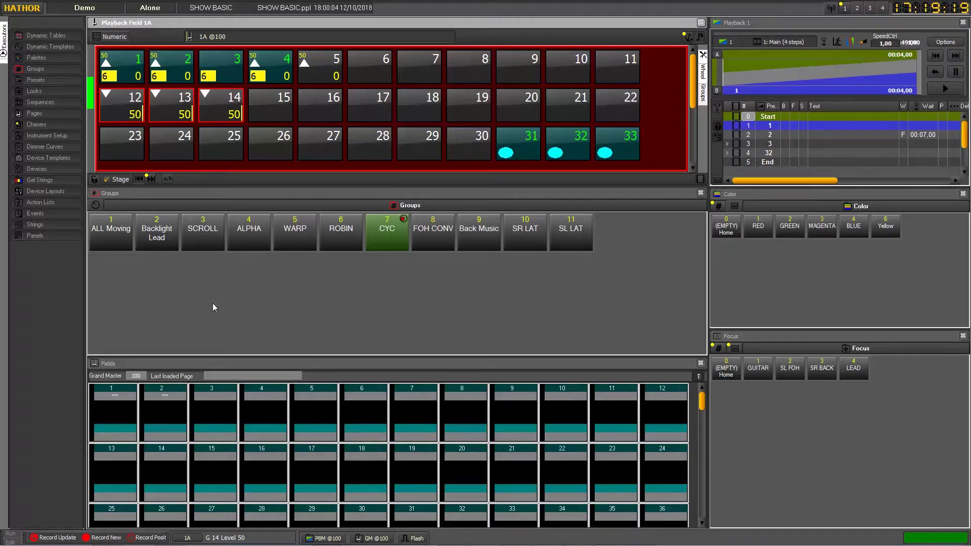
- Clear channels 12–14 and their level 50 from the selection
{"action": "key", "text": "Escape"}
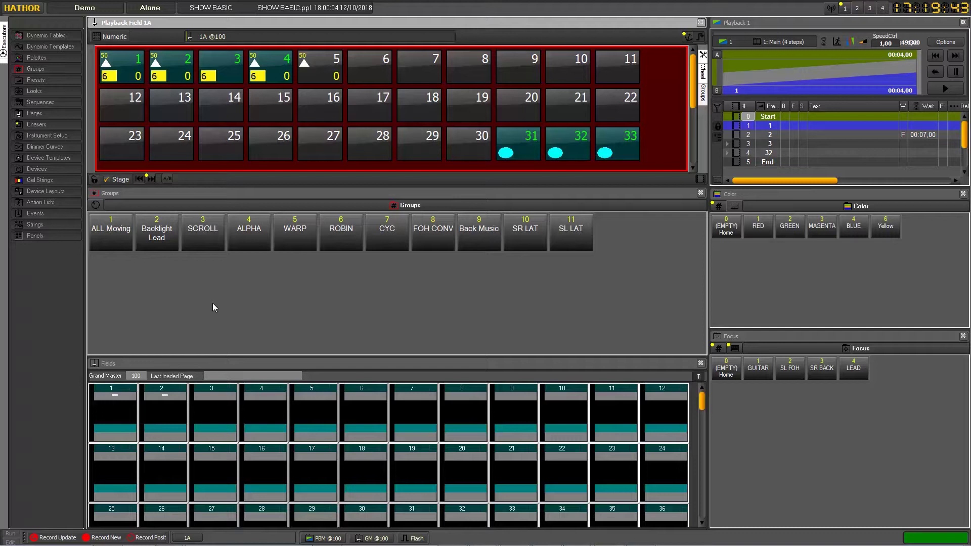
{"action": "left_click", "coordinate": [202, 232]}
- Through Edit Field 1, set channel 3 to 62 and channel 4 to 25, then close the editor
{"action": "right_click", "coordinate": [123, 410]}
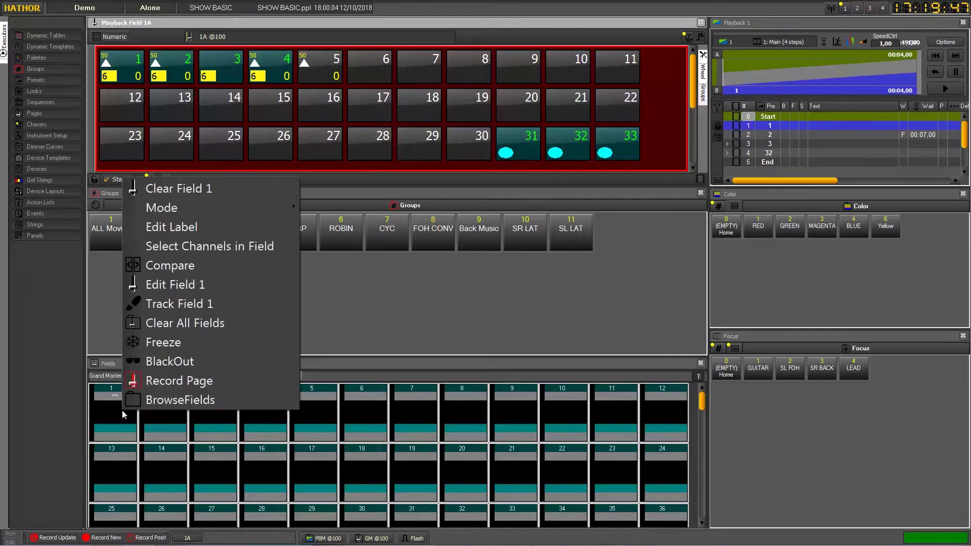
{"action": "left_click", "coordinate": [167, 286]}
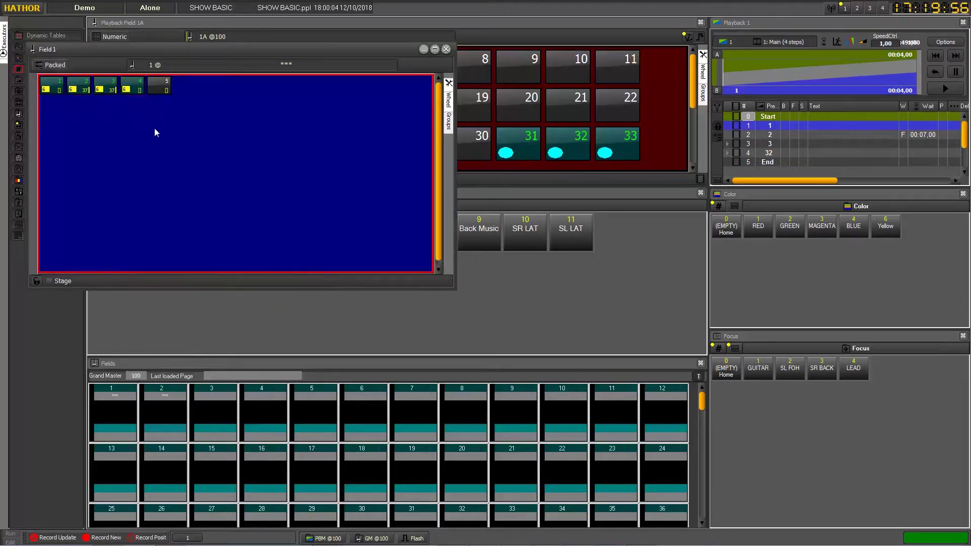
{"action": "left_click", "coordinate": [111, 89]}
{"action": "scroll", "coordinate": [110, 89], "scroll_direction": "up", "scroll_amount": 5}
{"action": "left_click", "coordinate": [132, 89]}
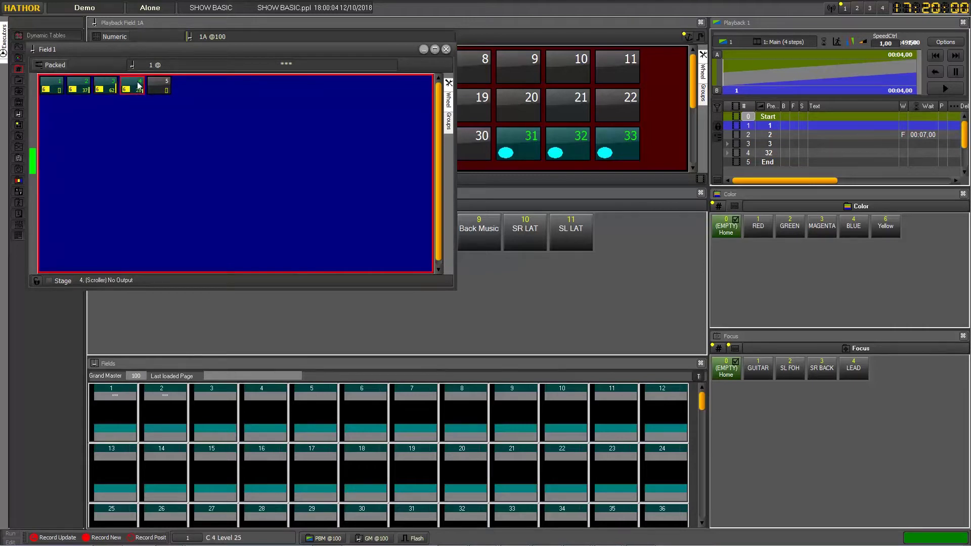
{"action": "left_click", "coordinate": [445, 49]}
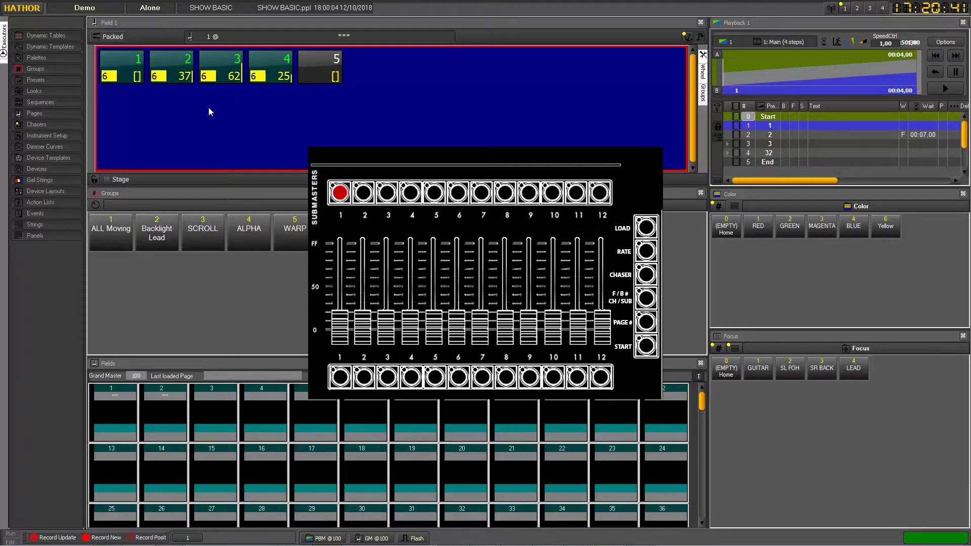
- Select channels 2, 3 and 1 in submaster 1's packed field view
{"action": "left_click", "coordinate": [171, 71]}
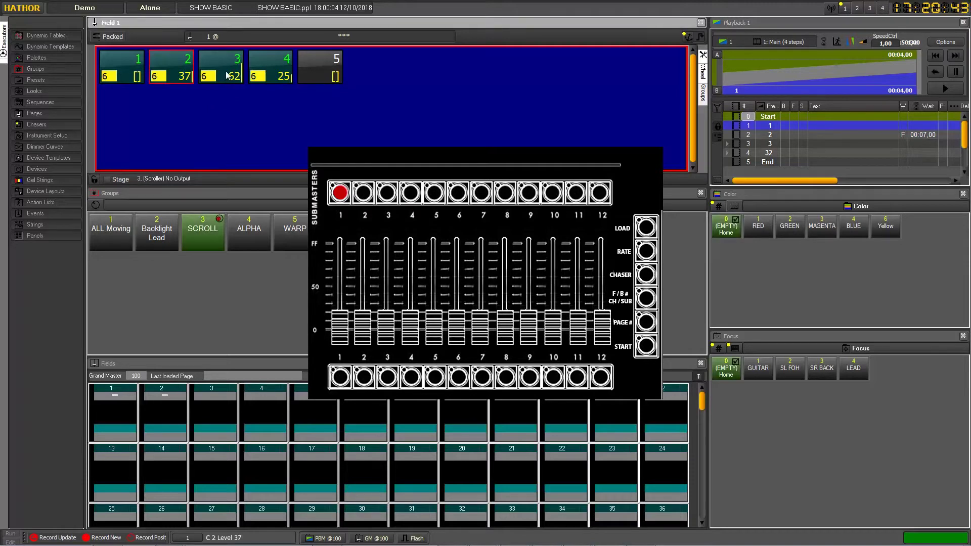
{"action": "left_click", "coordinate": [227, 75]}
{"action": "left_click", "coordinate": [121, 71]}
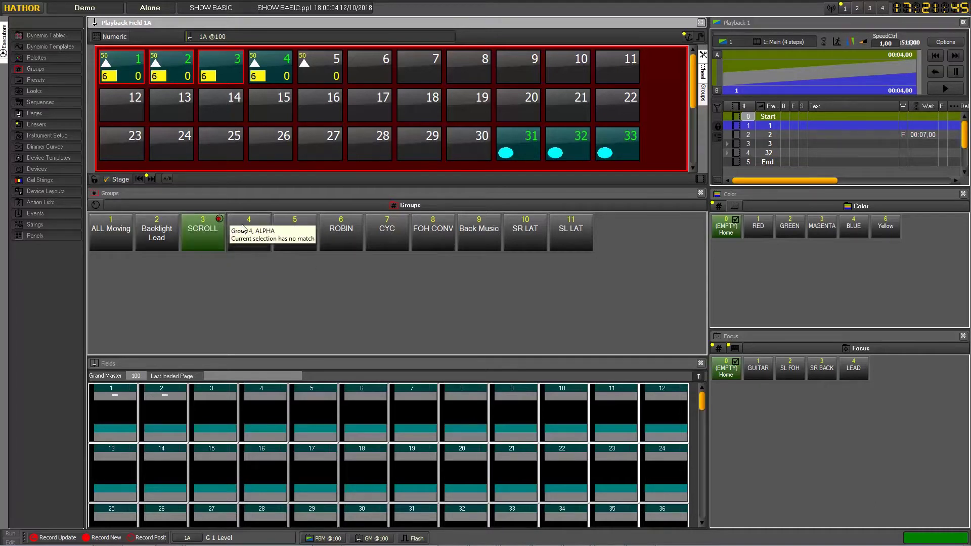
- Drop the ALPHA group on field 3 and load it as Group 4, ALPHA
{"action": "left_click_drag", "start_coordinate": [243, 229], "coordinate": [206, 418]}
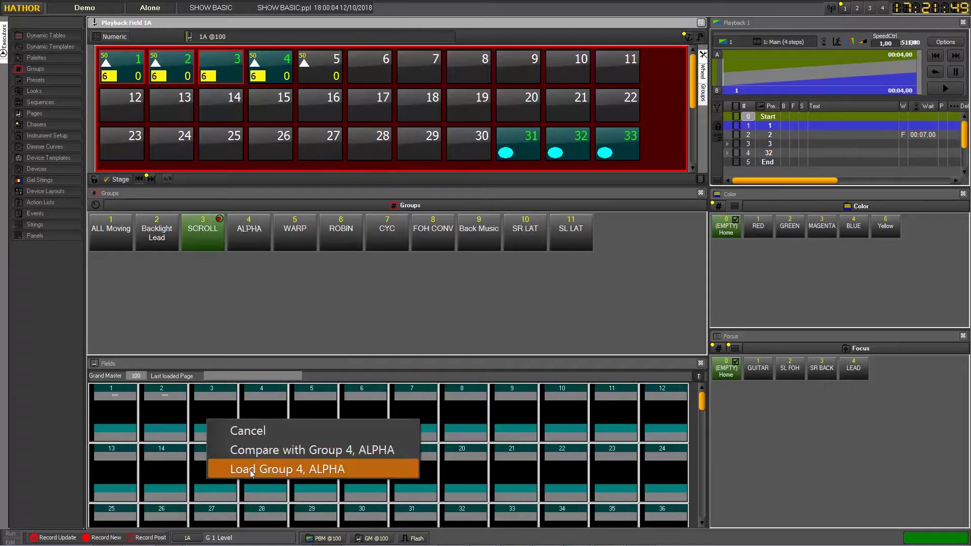
{"action": "left_click", "coordinate": [308, 471]}
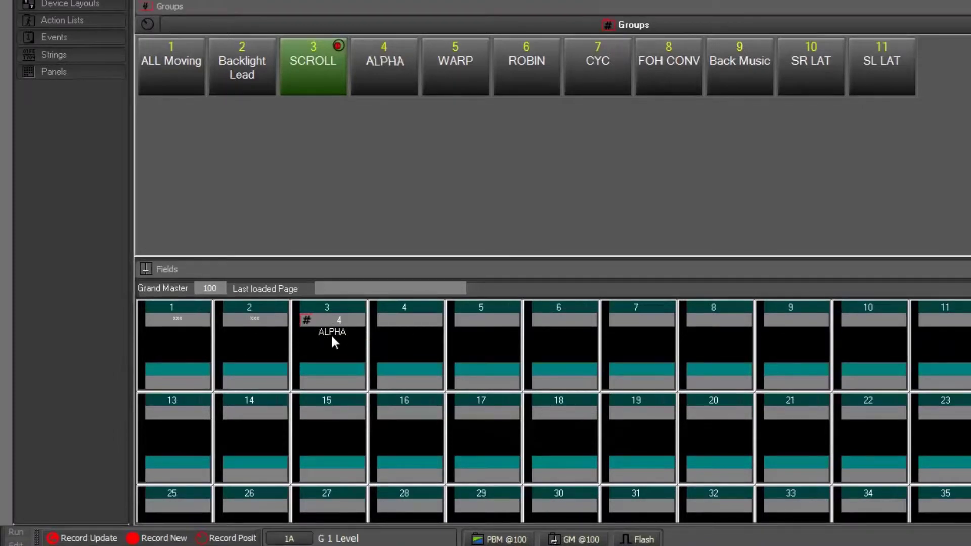
{"action": "left_click", "coordinate": [332, 337]}
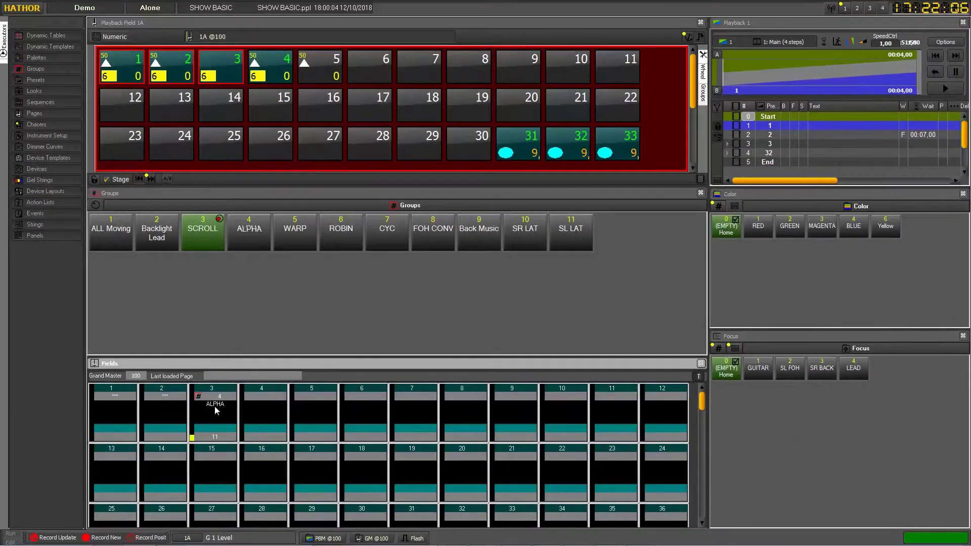
- Wheel field 3 (ALPHA) up and down, then set it to full level 100
{"action": "scroll", "coordinate": [214, 406], "scroll_direction": "up", "scroll_amount": 12}
{"action": "scroll", "coordinate": [215, 406], "scroll_direction": "up", "scroll_amount": 4}
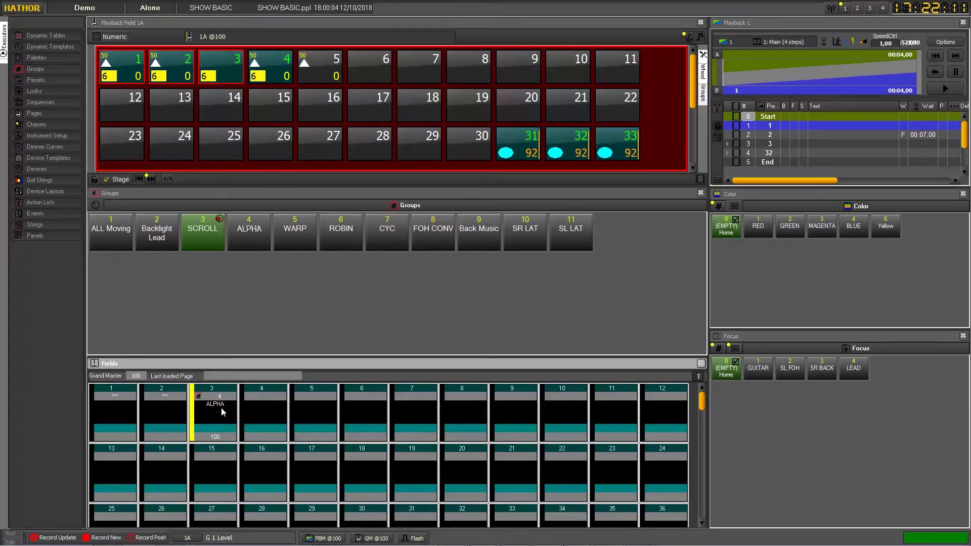
{"action": "scroll", "coordinate": [221, 408], "scroll_direction": "down", "scroll_amount": 9}
{"action": "scroll", "coordinate": [220, 408], "scroll_direction": "down", "scroll_amount": 2}
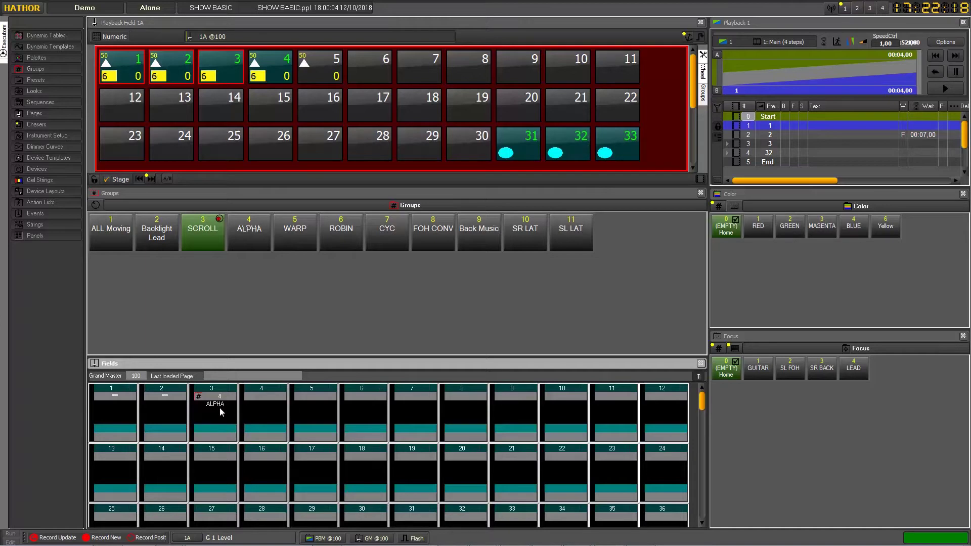
{"action": "left_click", "coordinate": [220, 408]}
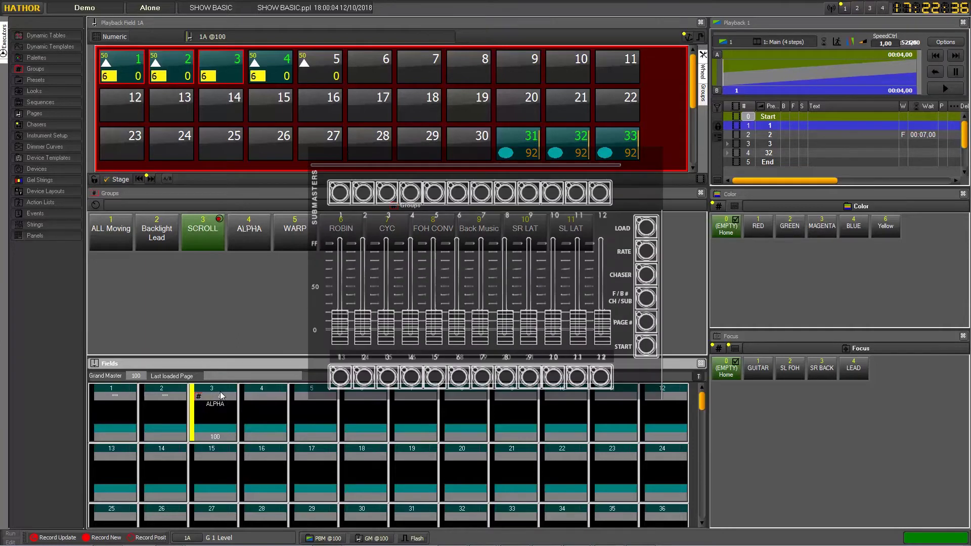
- Edit the ALPHA field, delete fixture 32's level, and exit editing
{"action": "left_click", "coordinate": [221, 393]}
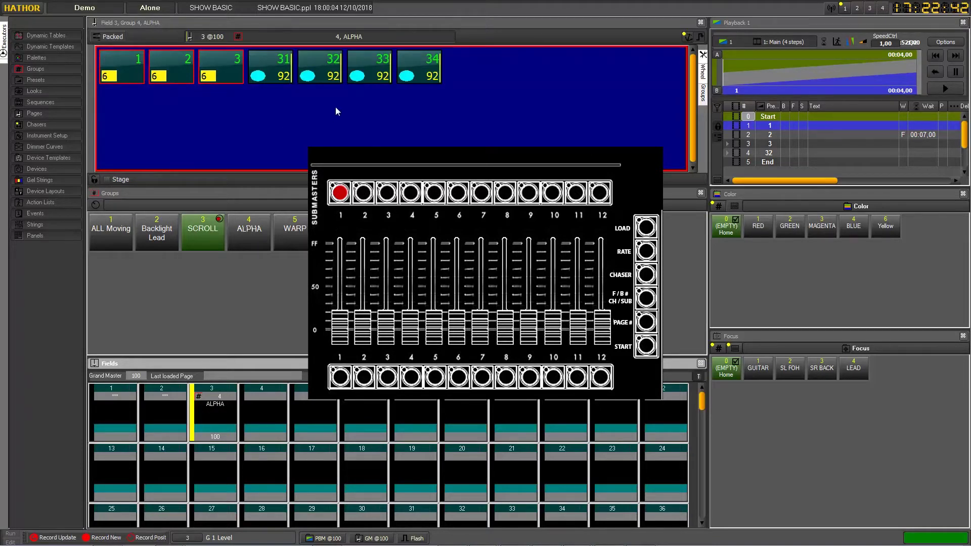
{"action": "left_click", "coordinate": [321, 64]}
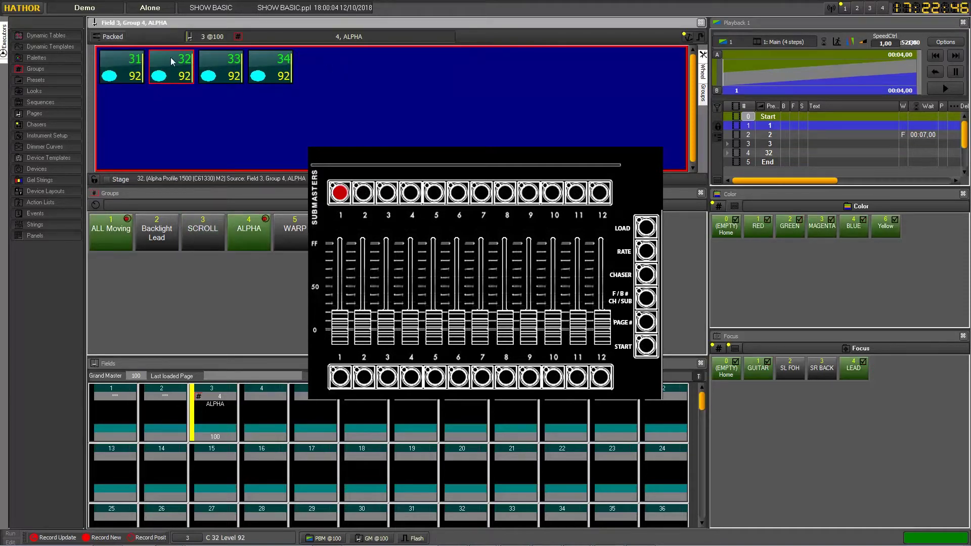
{"action": "key", "text": "BackSpace"}
{"action": "key", "text": "BackSpace"}
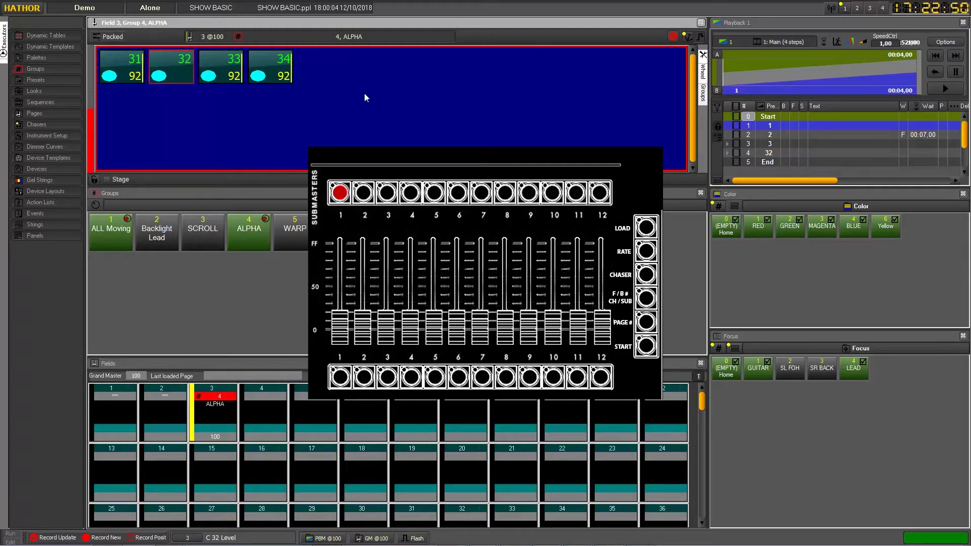
{"action": "key", "text": "Escape"}
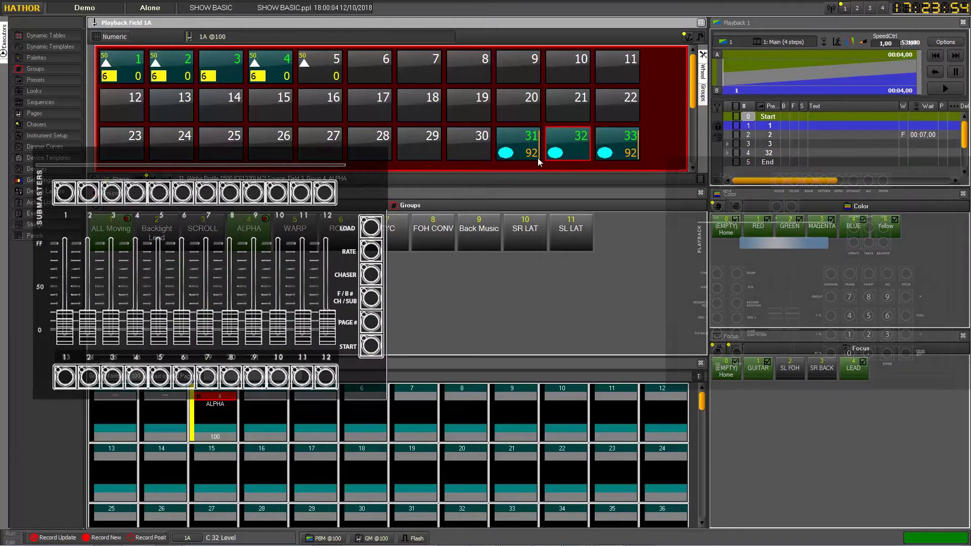
- Record field 3's edited contents back into group 4, ALPHA, and open that group's editor
{"action": "key", "text": "4"}
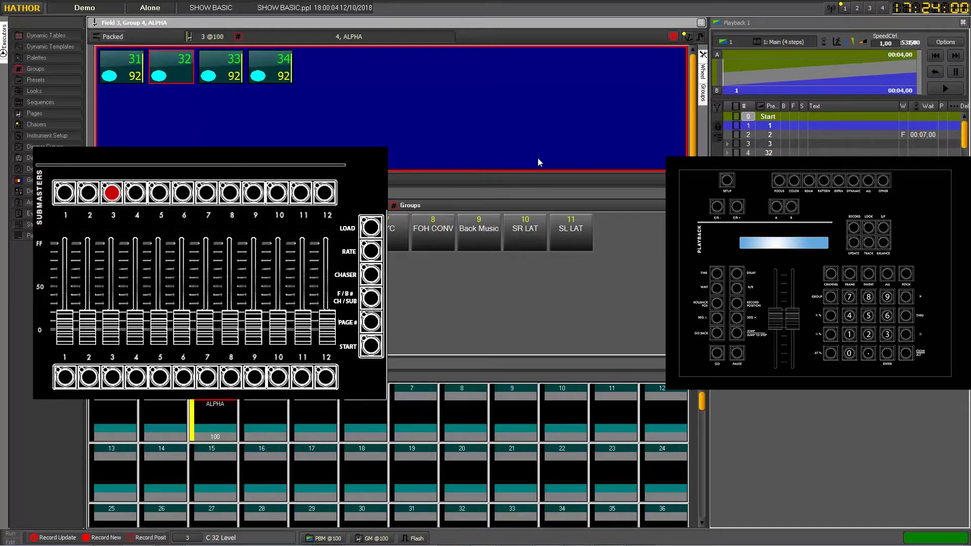
{"action": "key", "text": "u"}
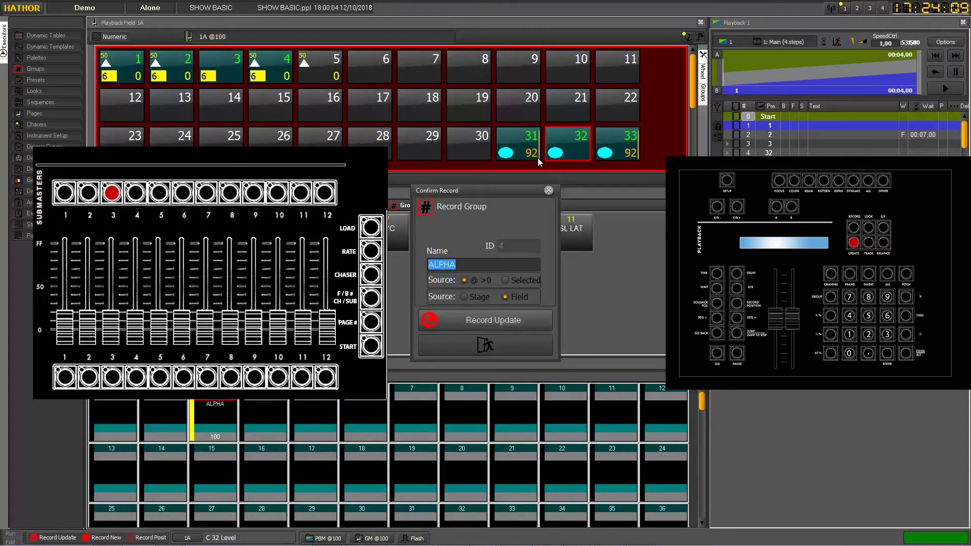
{"action": "key", "text": "Return"}
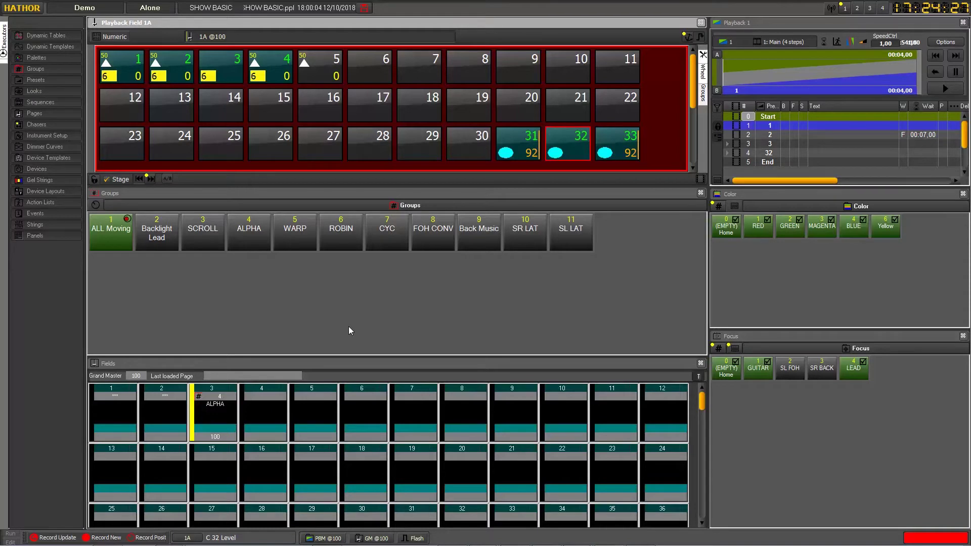
{"action": "right_click", "coordinate": [249, 225]}
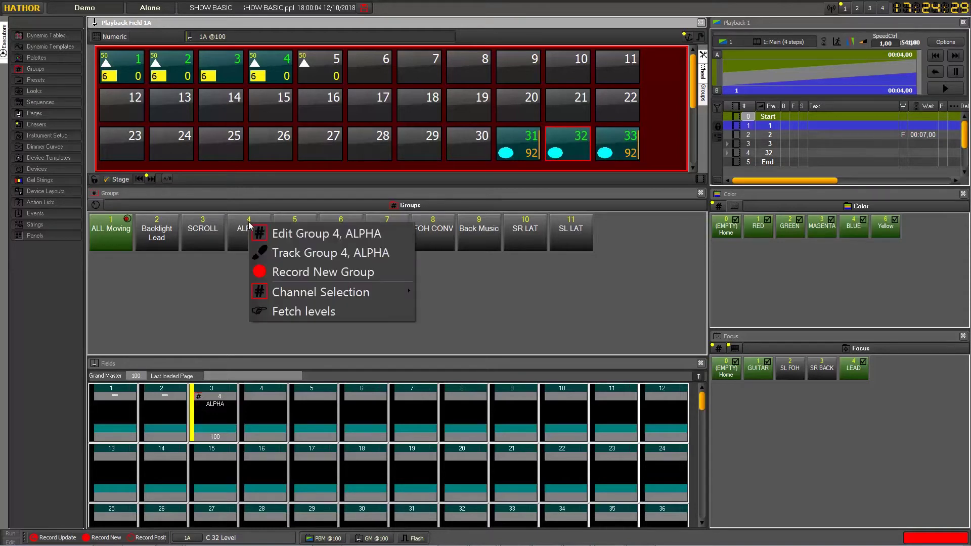
{"action": "left_click", "coordinate": [277, 233]}
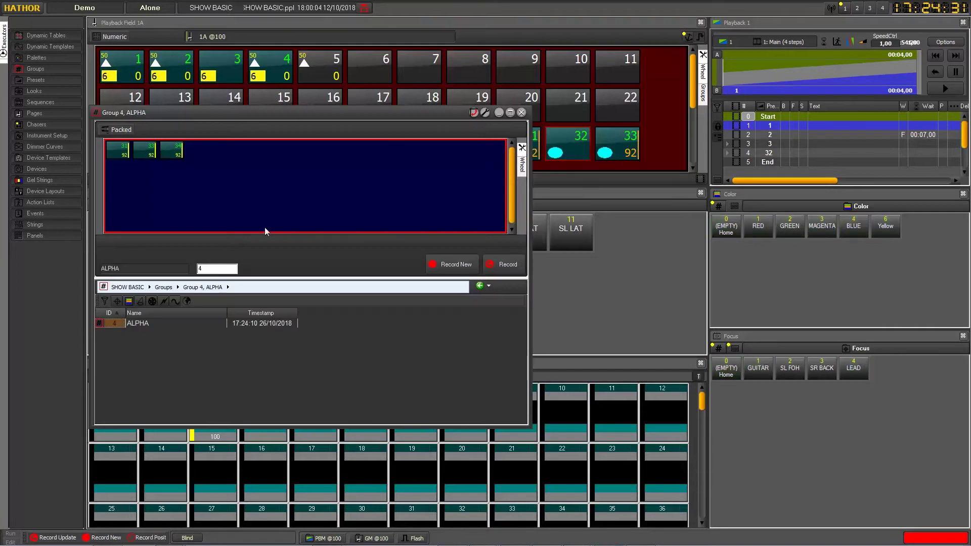
{"action": "left_click_drag", "start_coordinate": [214, 113], "coordinate": [562, 190]}
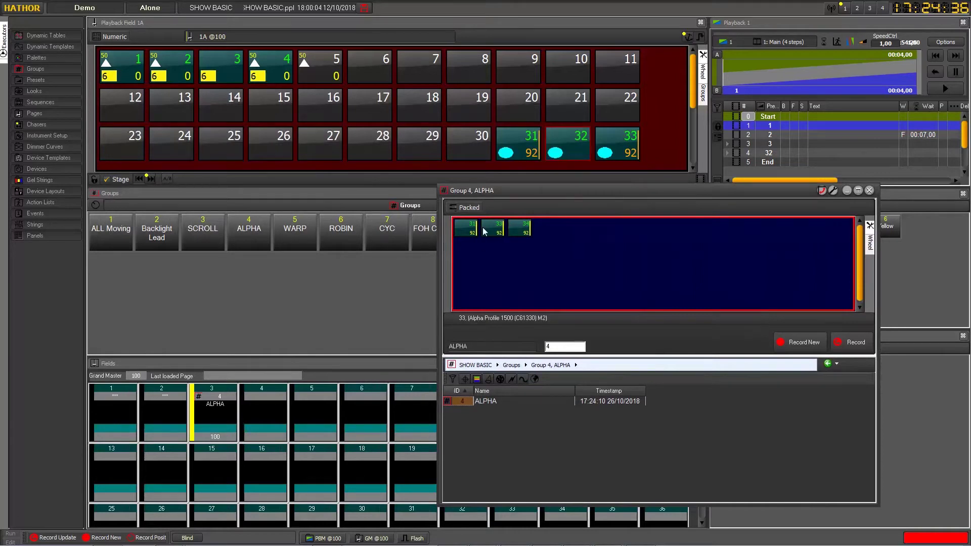
{"action": "left_click", "coordinate": [869, 190]}
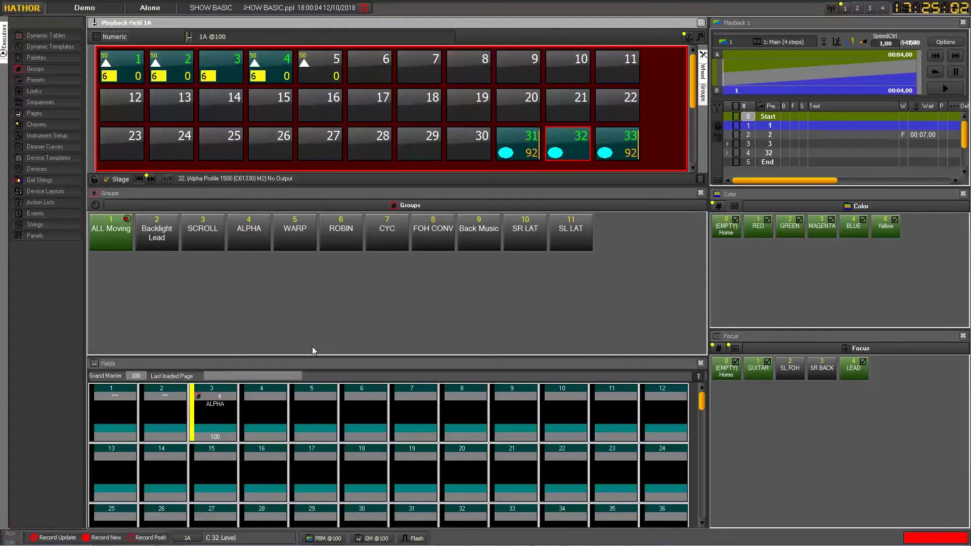
- Clear ALPHA out of field 3, then load group 6, ROBIN into field 3
{"action": "right_click", "coordinate": [214, 415]}
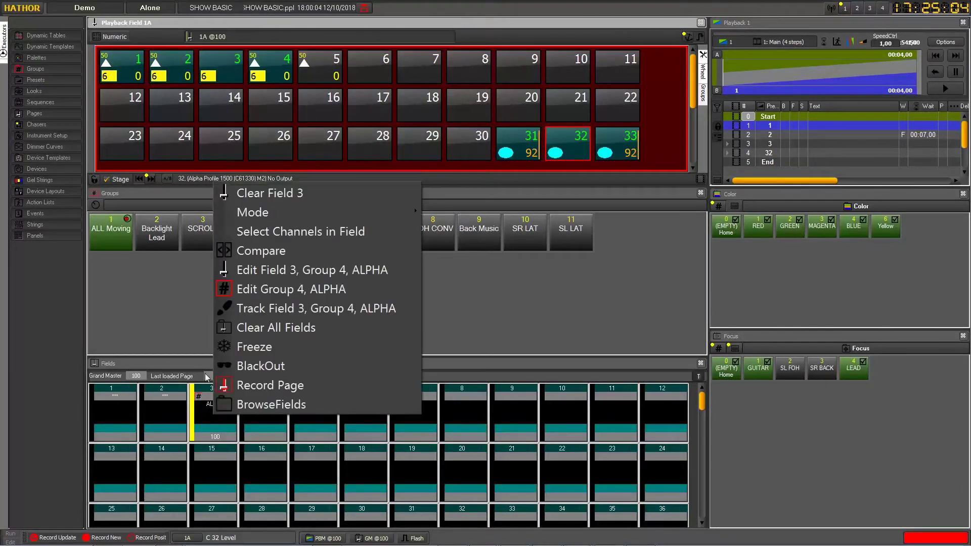
{"action": "left_click", "coordinate": [298, 194]}
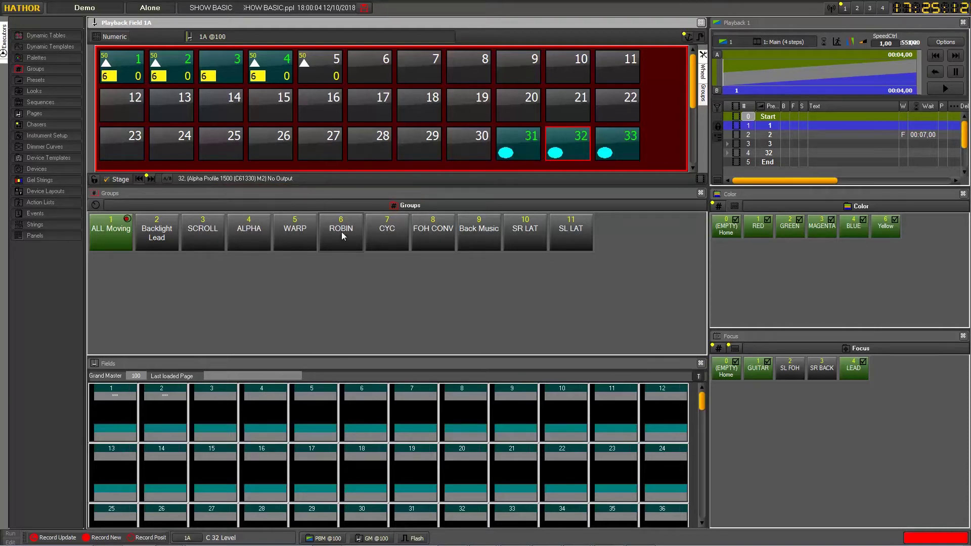
{"action": "left_click_drag", "start_coordinate": [342, 232], "coordinate": [214, 409]}
{"action": "left_click", "coordinate": [243, 458]}
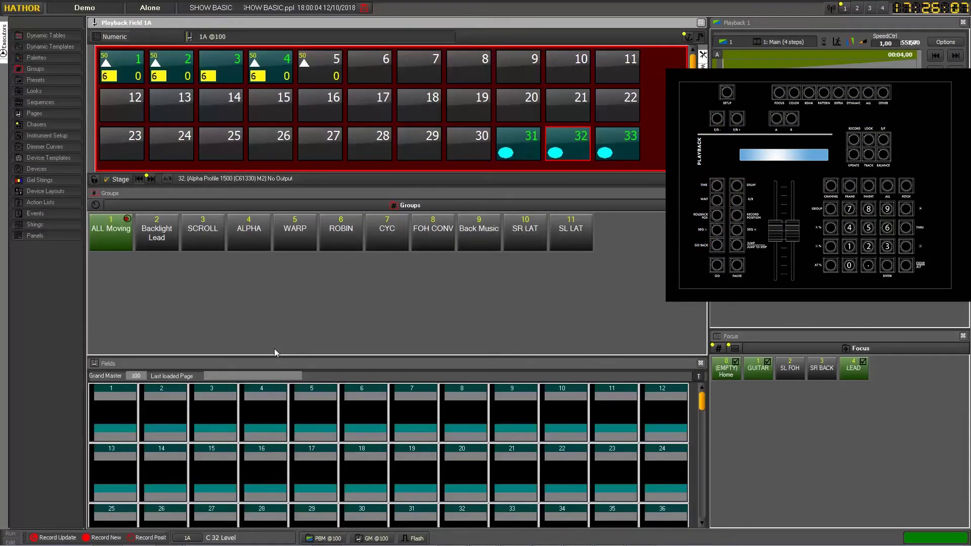
{"action": "key", "text": "1"}
{"action": "key", "text": "g"}
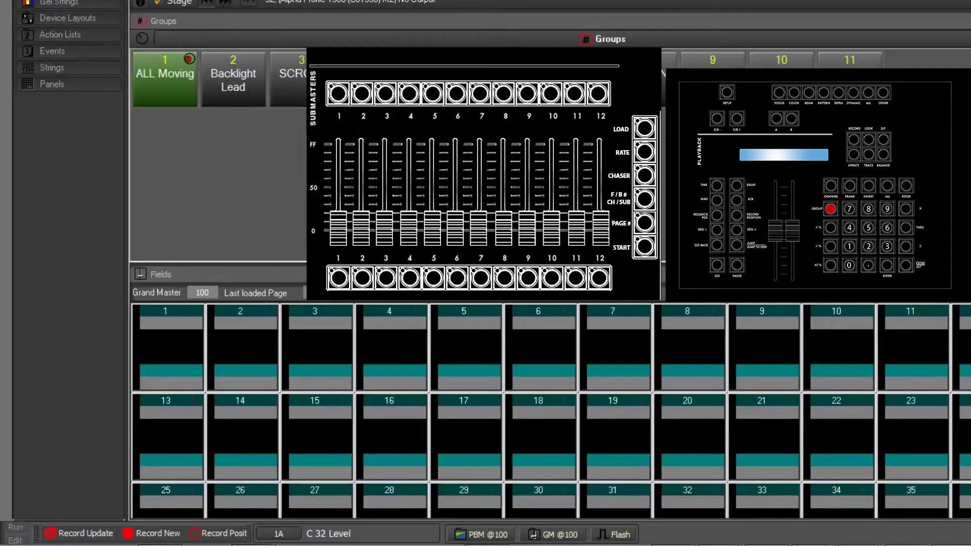
{"action": "key", "text": "1"}
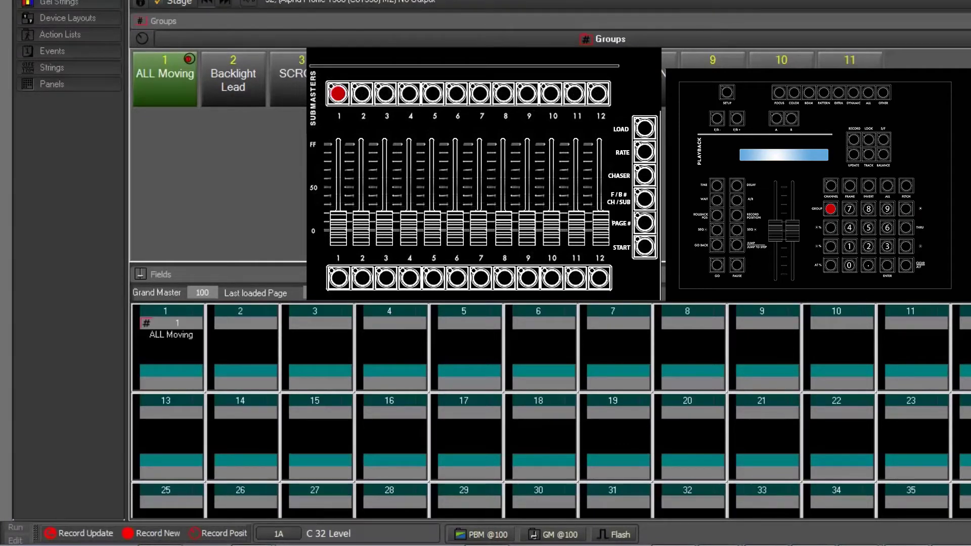
{"action": "key", "text": "2"}
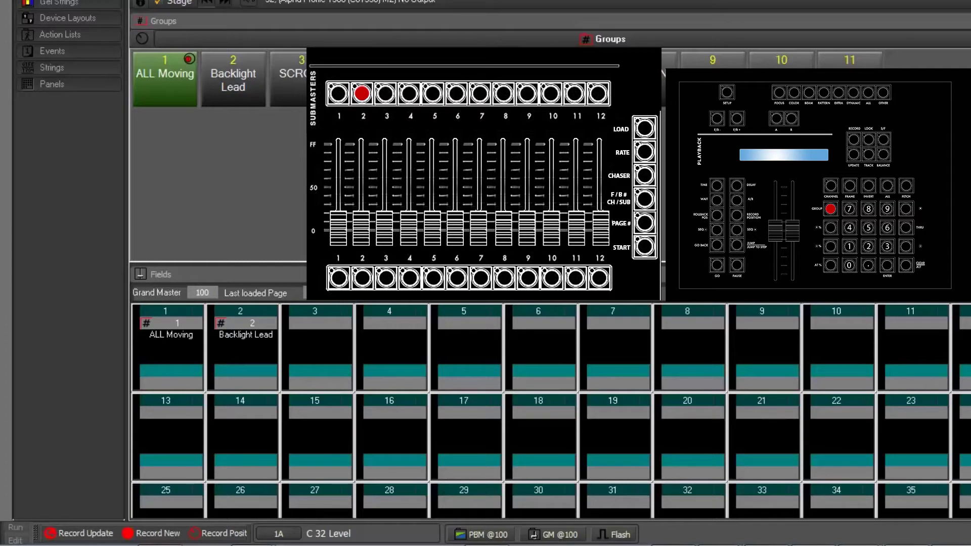
{"action": "key", "text": "3"}
{"action": "key", "text": "4"}
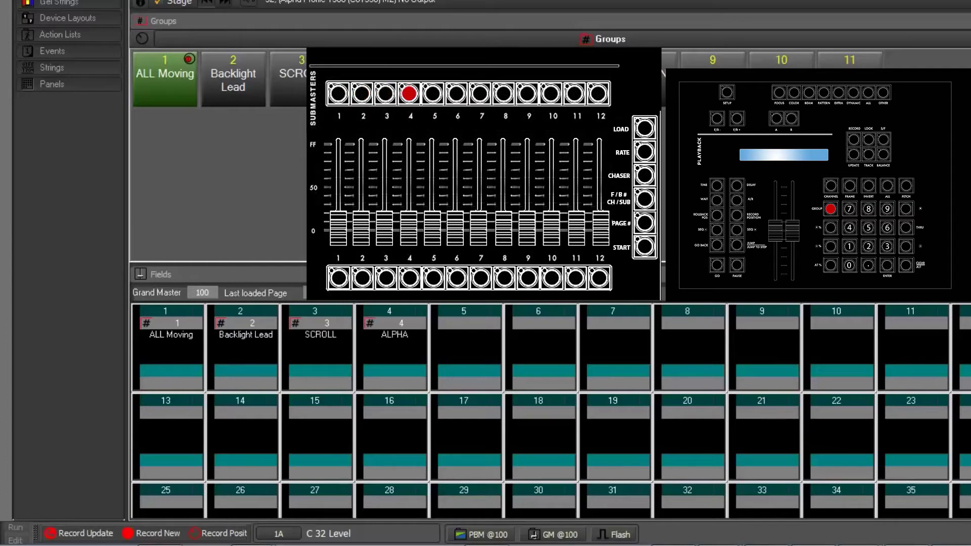
{"action": "key", "text": "5"}
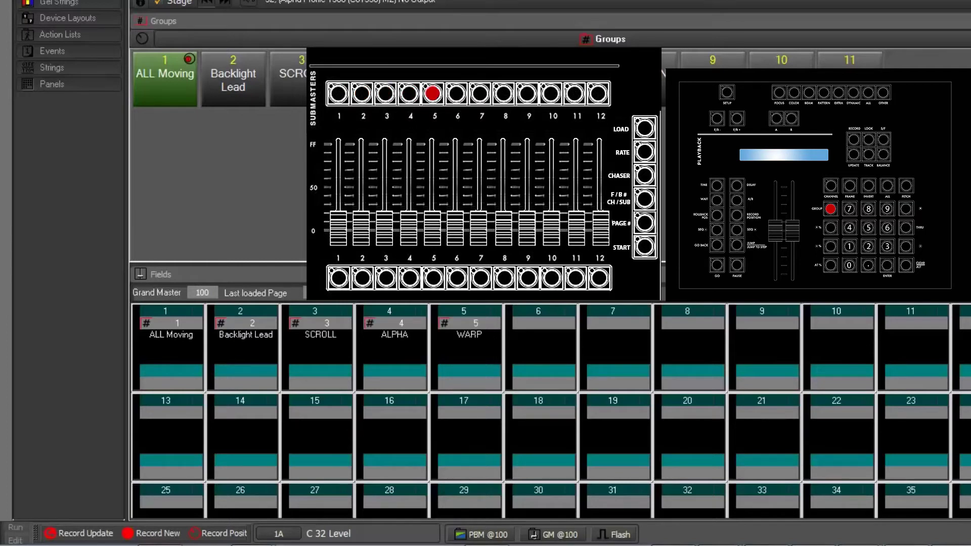
{"action": "key", "text": "6"}
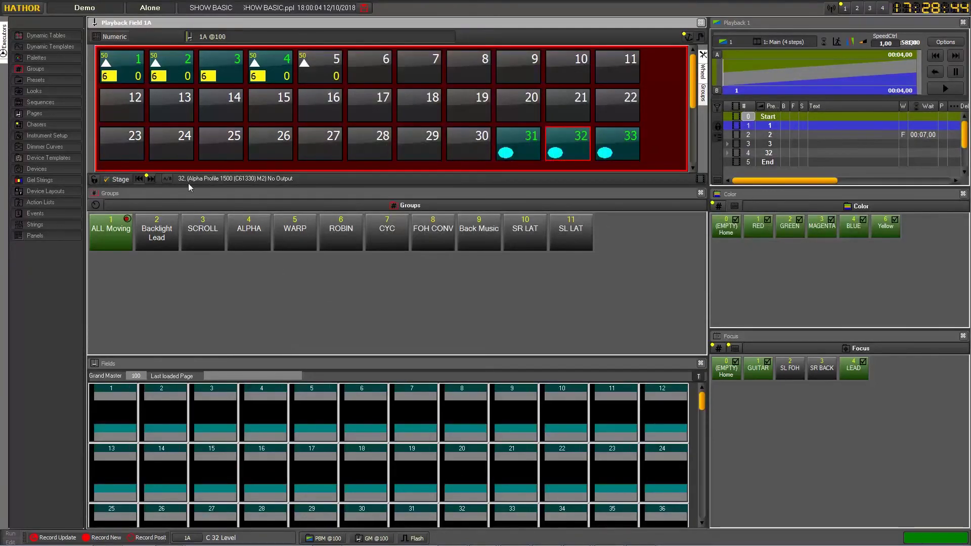
- Select fixtures 23, 24 and 25 in Playback Field 1A
{"action": "left_click", "coordinate": [129, 144]}
{"action": "left_click", "coordinate": [174, 146]}
{"action": "left_click", "coordinate": [207, 145]}
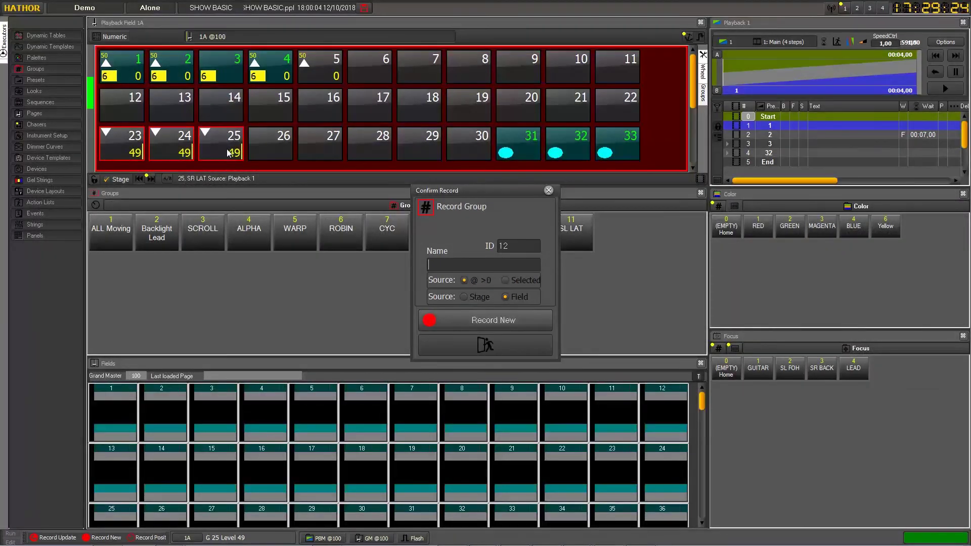
- Name the new group '23>25' and record it as group 12
{"action": "type", "text": "23>"}
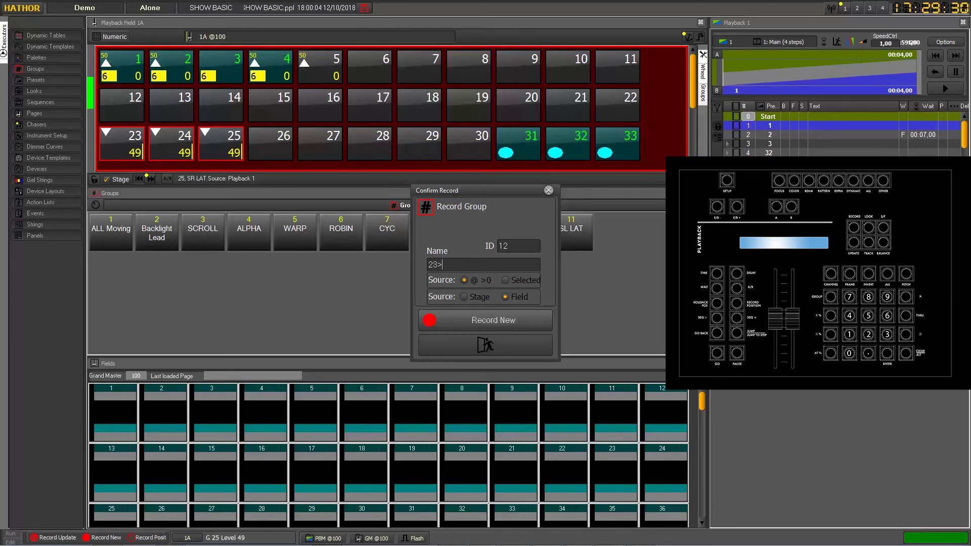
{"action": "type", "text": "25"}
{"action": "key", "text": "Return"}
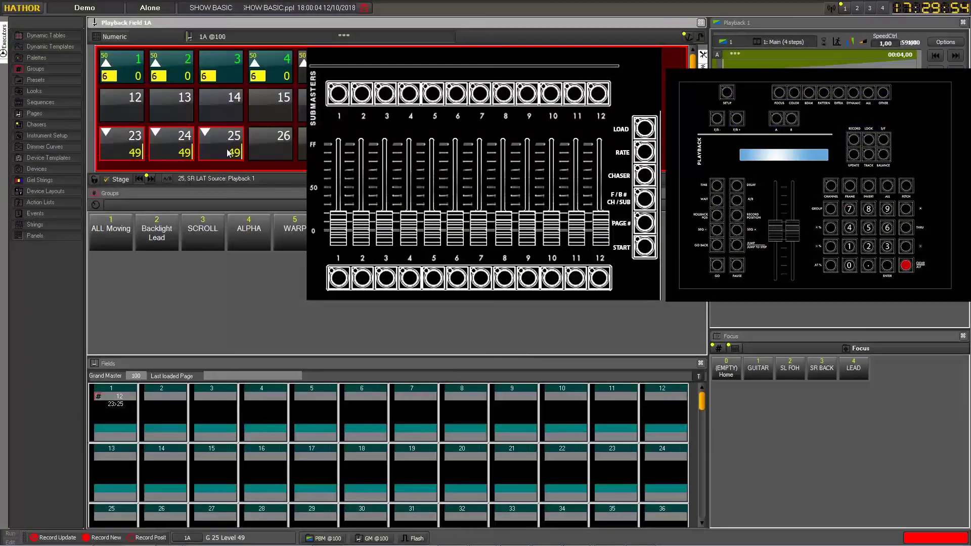
- Clear the programmer so fixtures 23–25 drop their level 49
{"action": "key", "text": "Escape"}
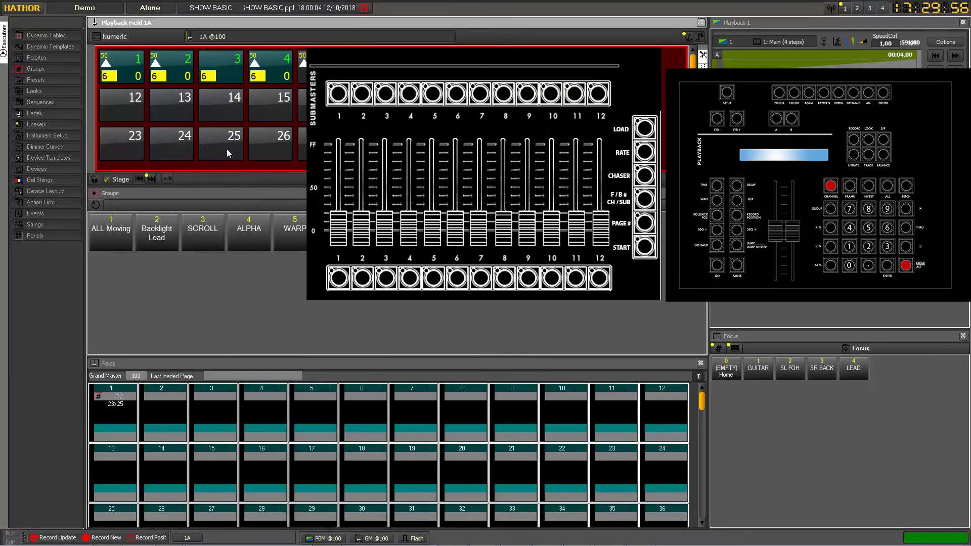